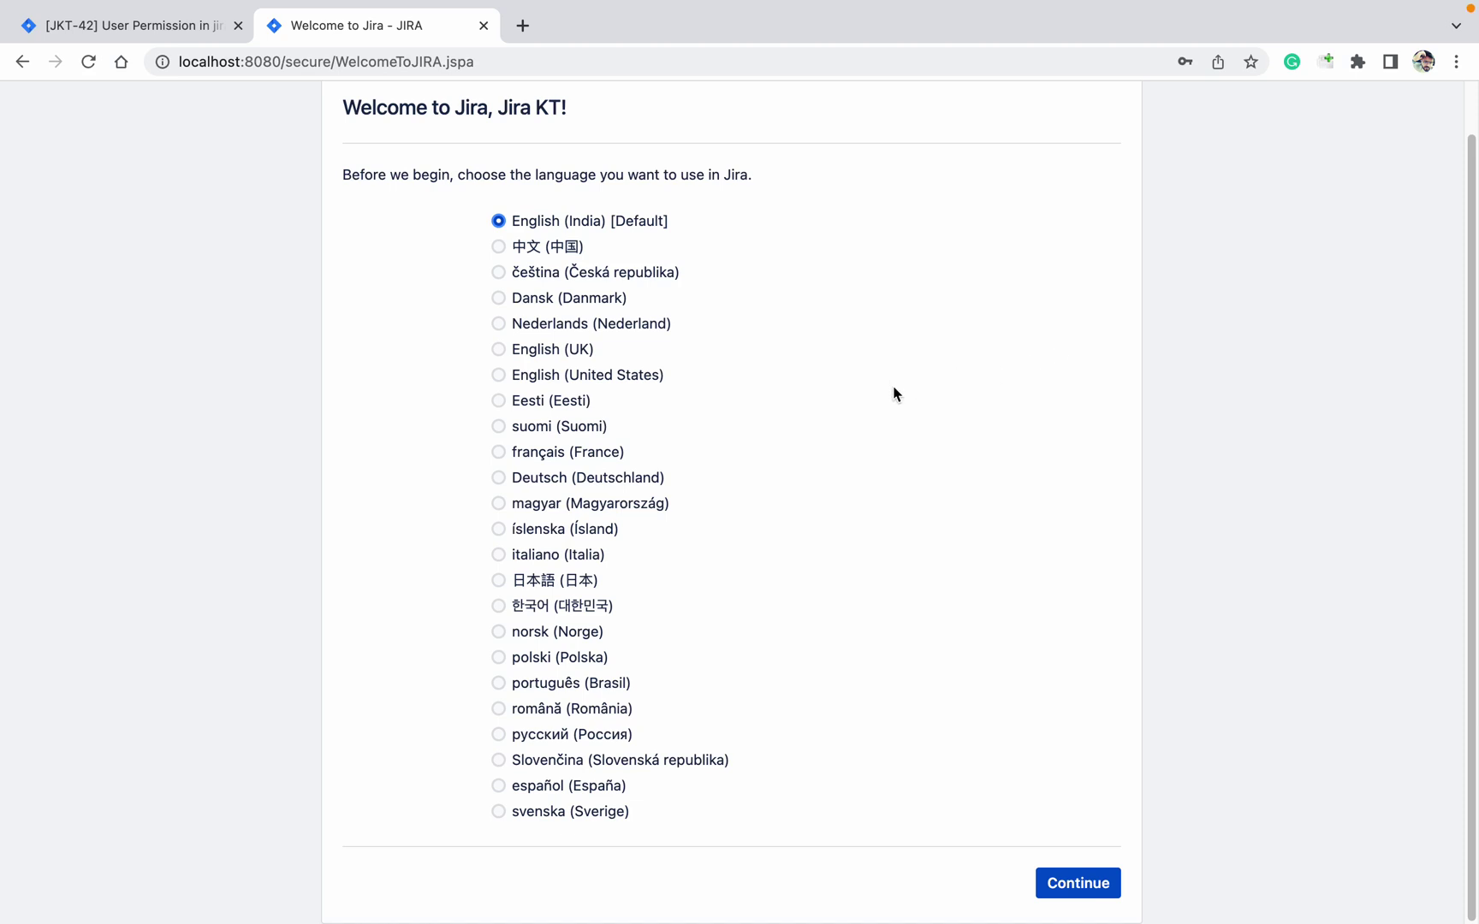
scroll(894, 394, "up", 2)
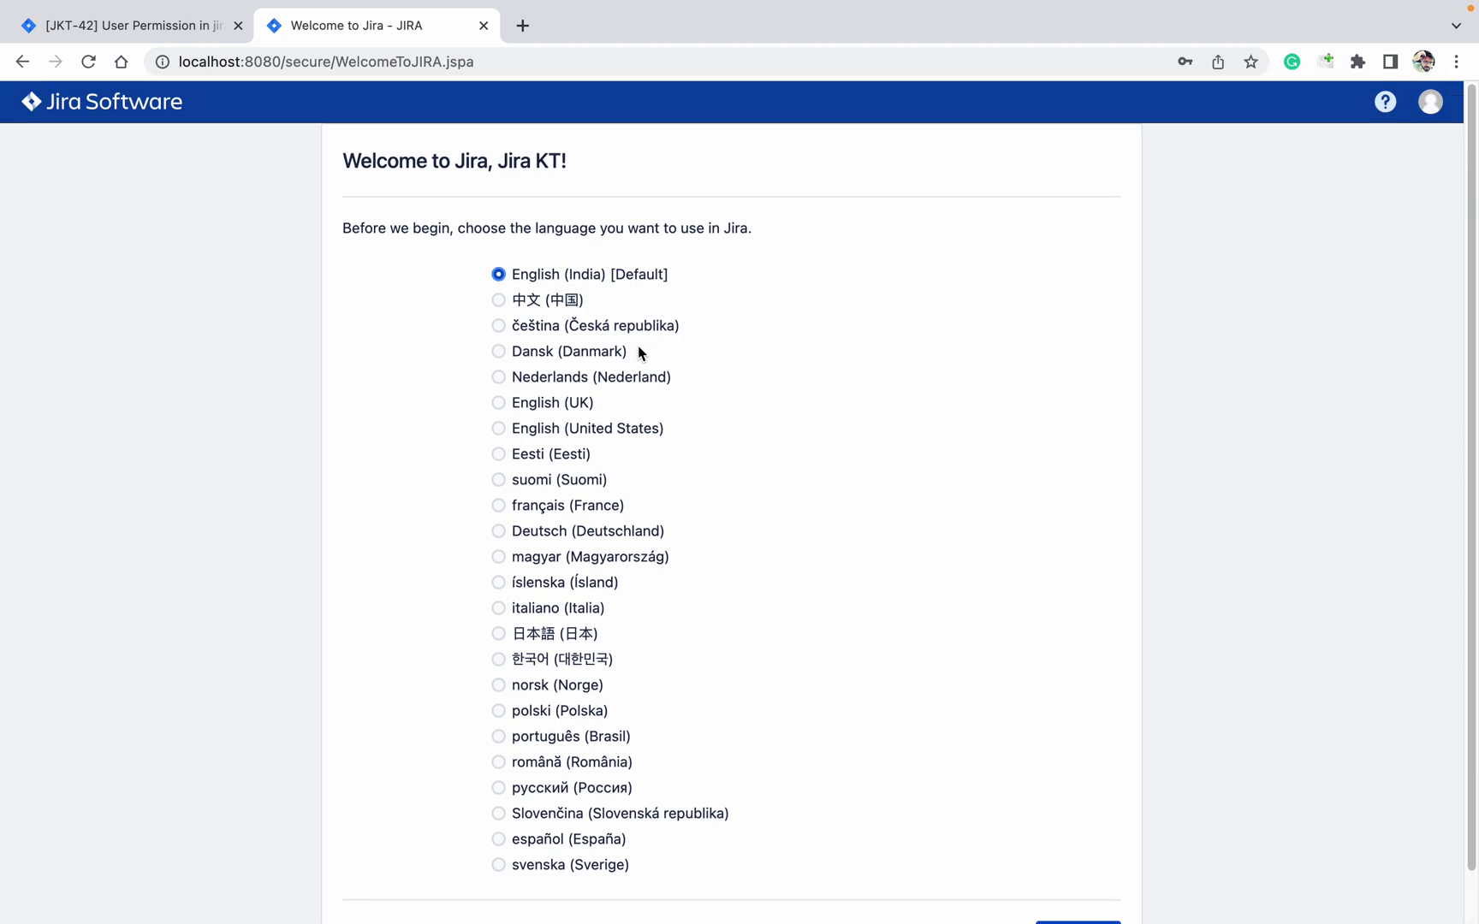
scroll(732, 395, "down", 2)
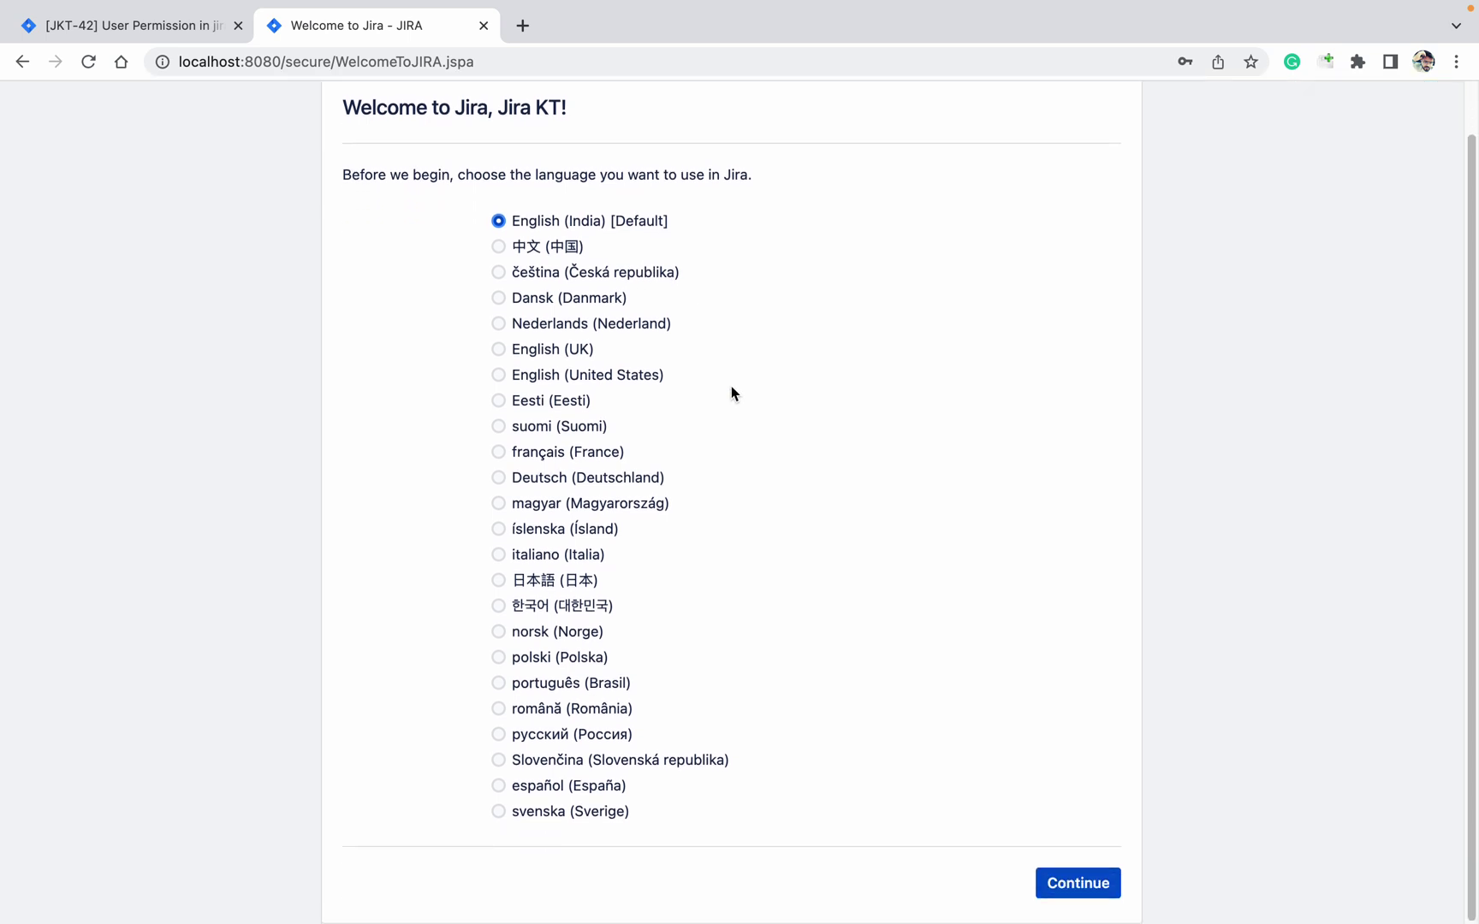
- Keep English (India) as the Jira language and continue the welcome setup
left_click(1079, 882)
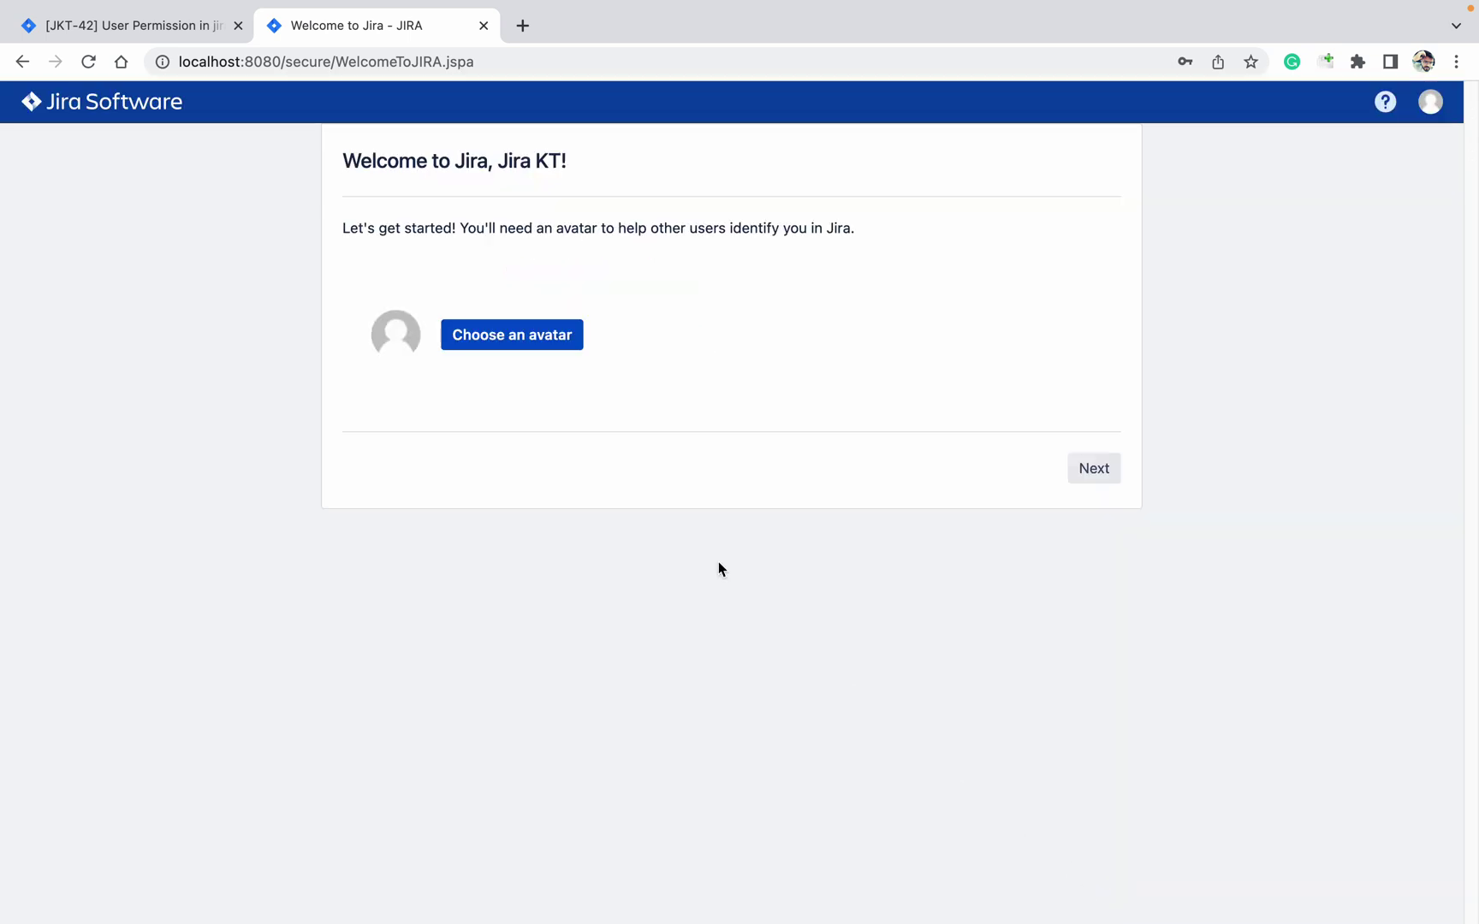
- Set the purple red-hatted cartoon as your avatar, then go browse current projects
left_click(554, 337)
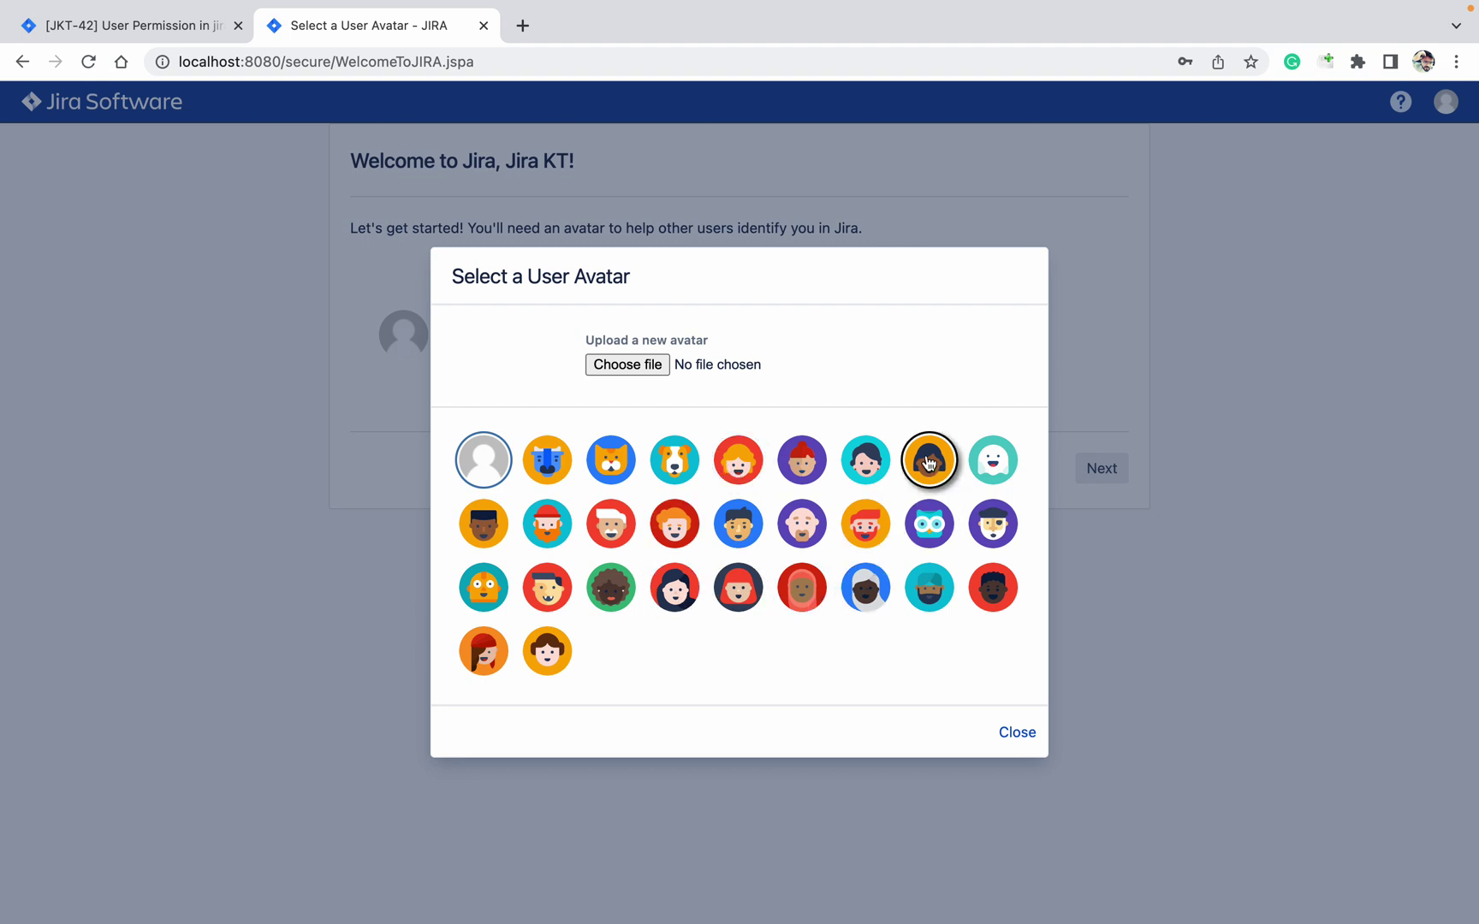
left_click(802, 460)
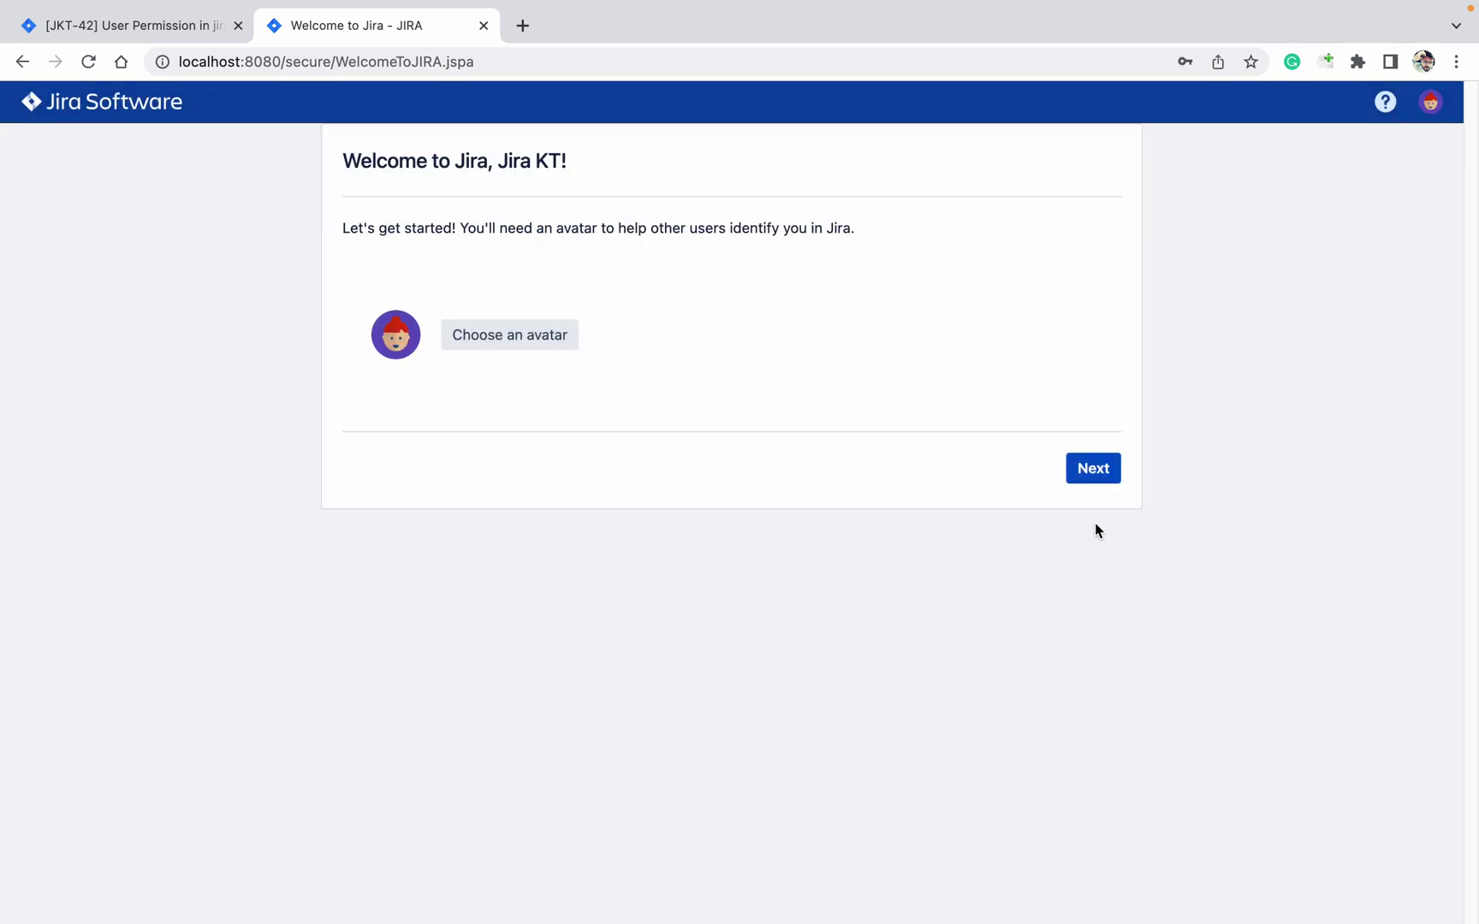
left_click(1094, 468)
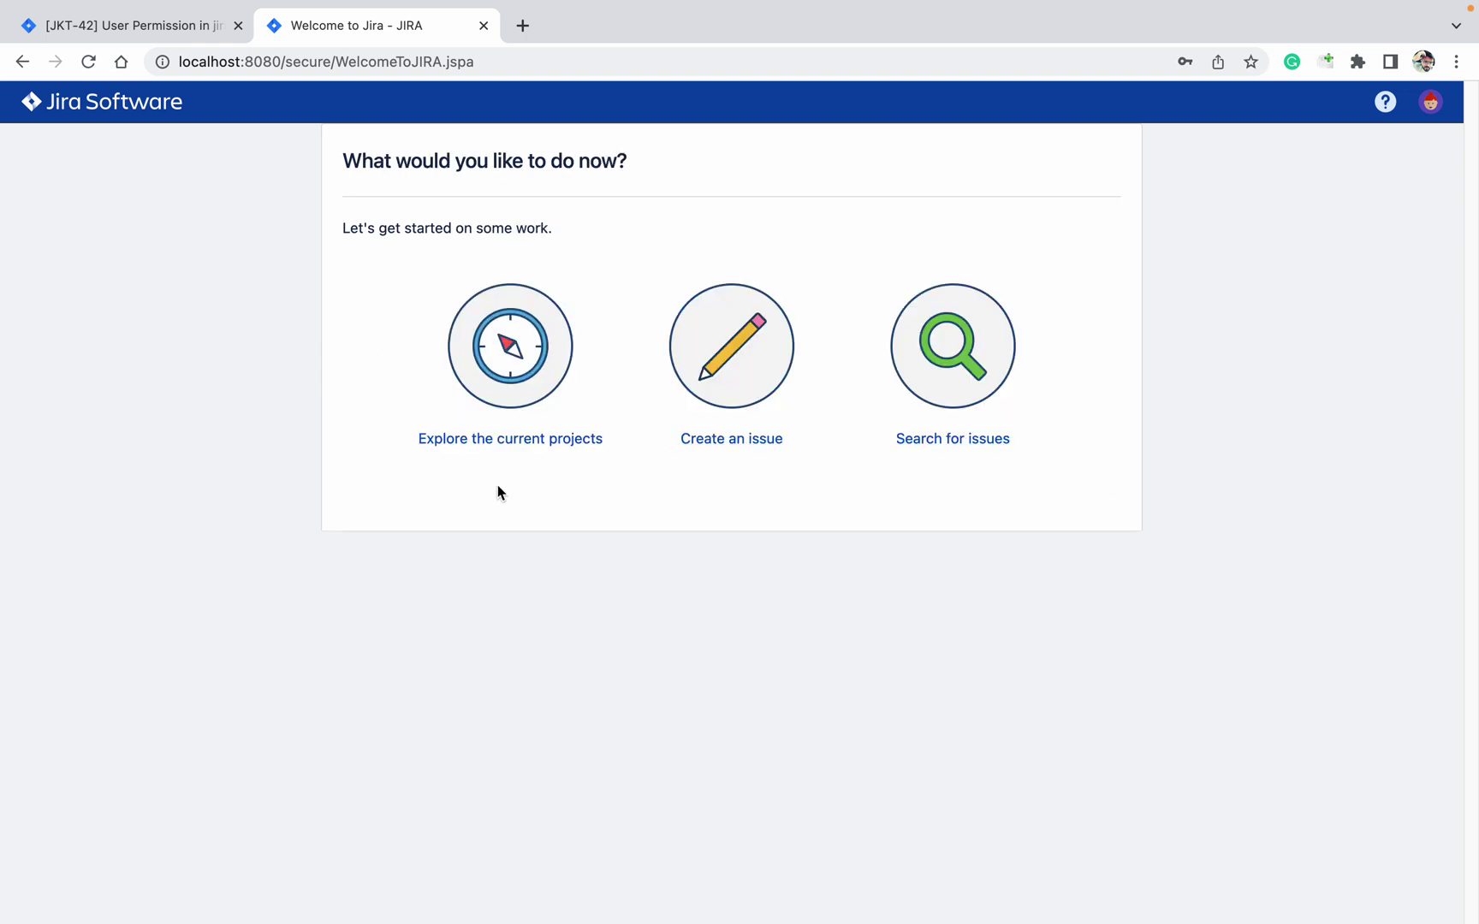
left_click(526, 443)
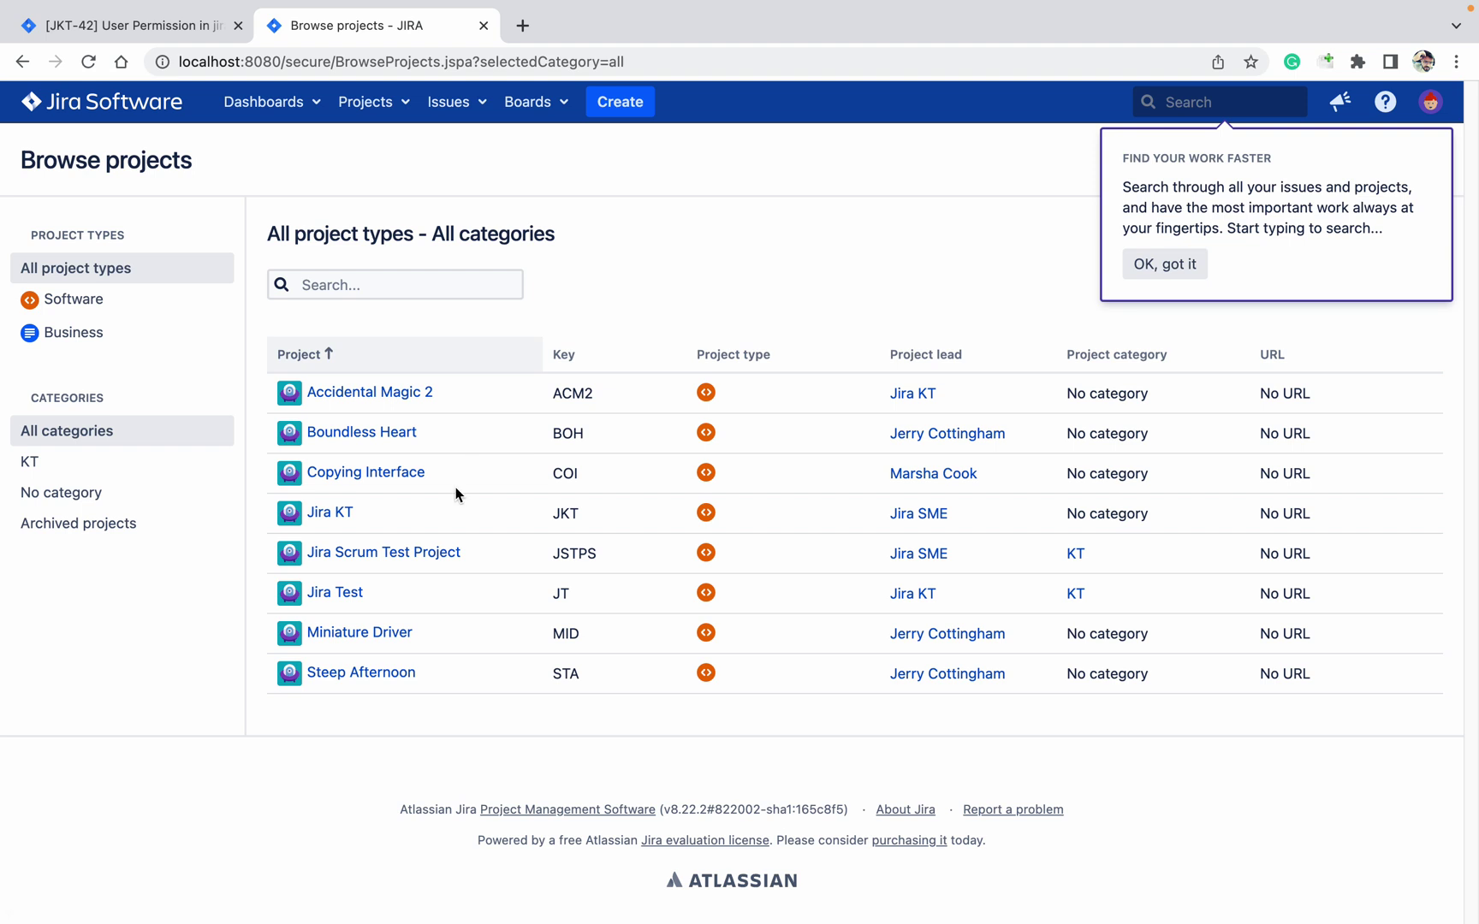
- Dismiss the find-your-work-faster tip and view your user profile from the avatar menu
left_click(1164, 264)
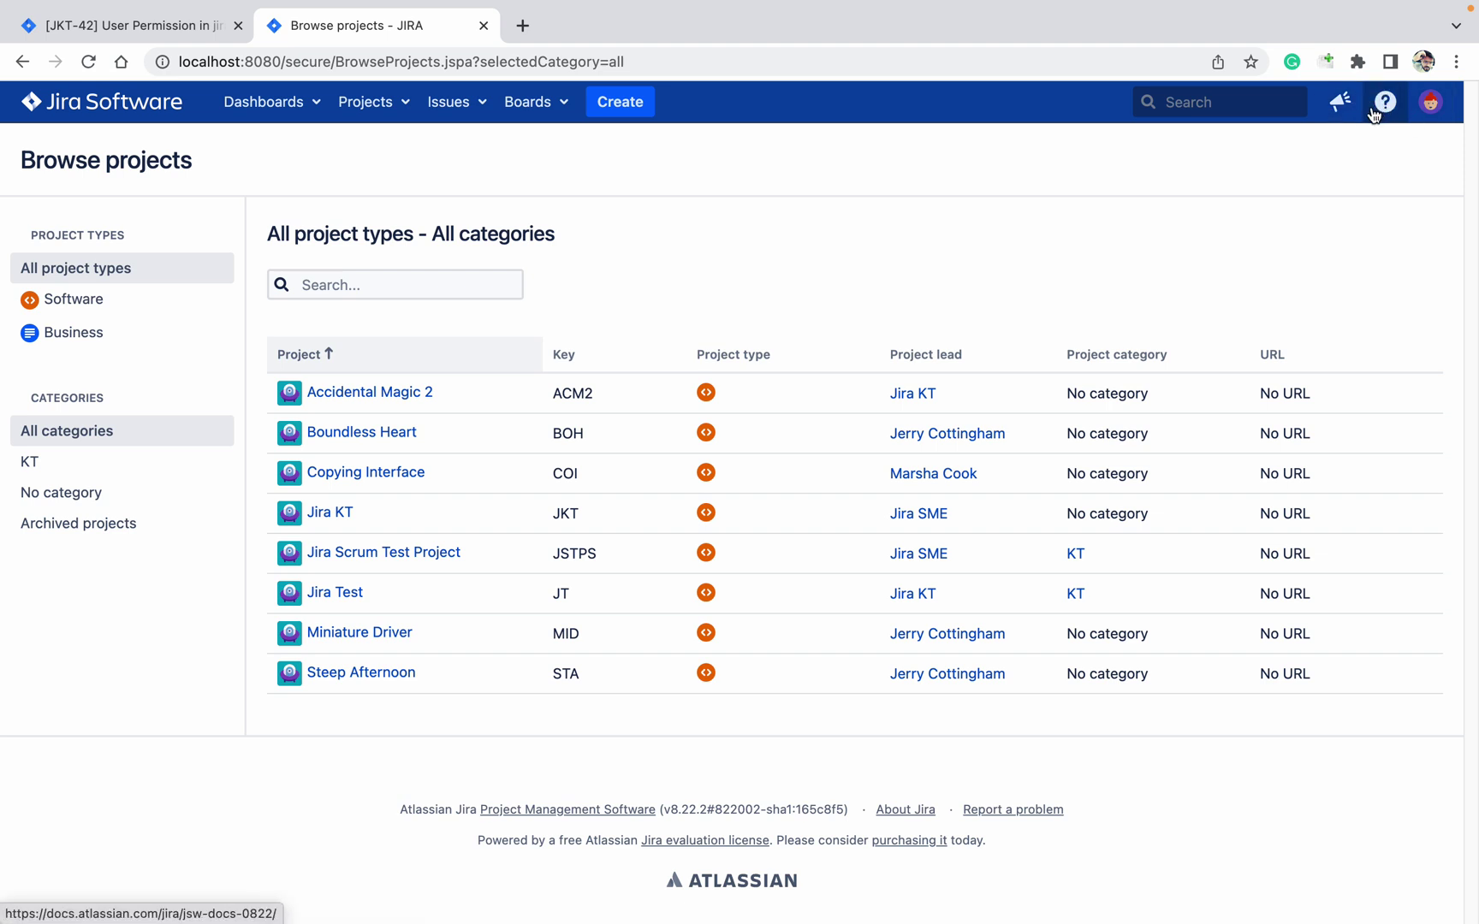
left_click(1431, 102)
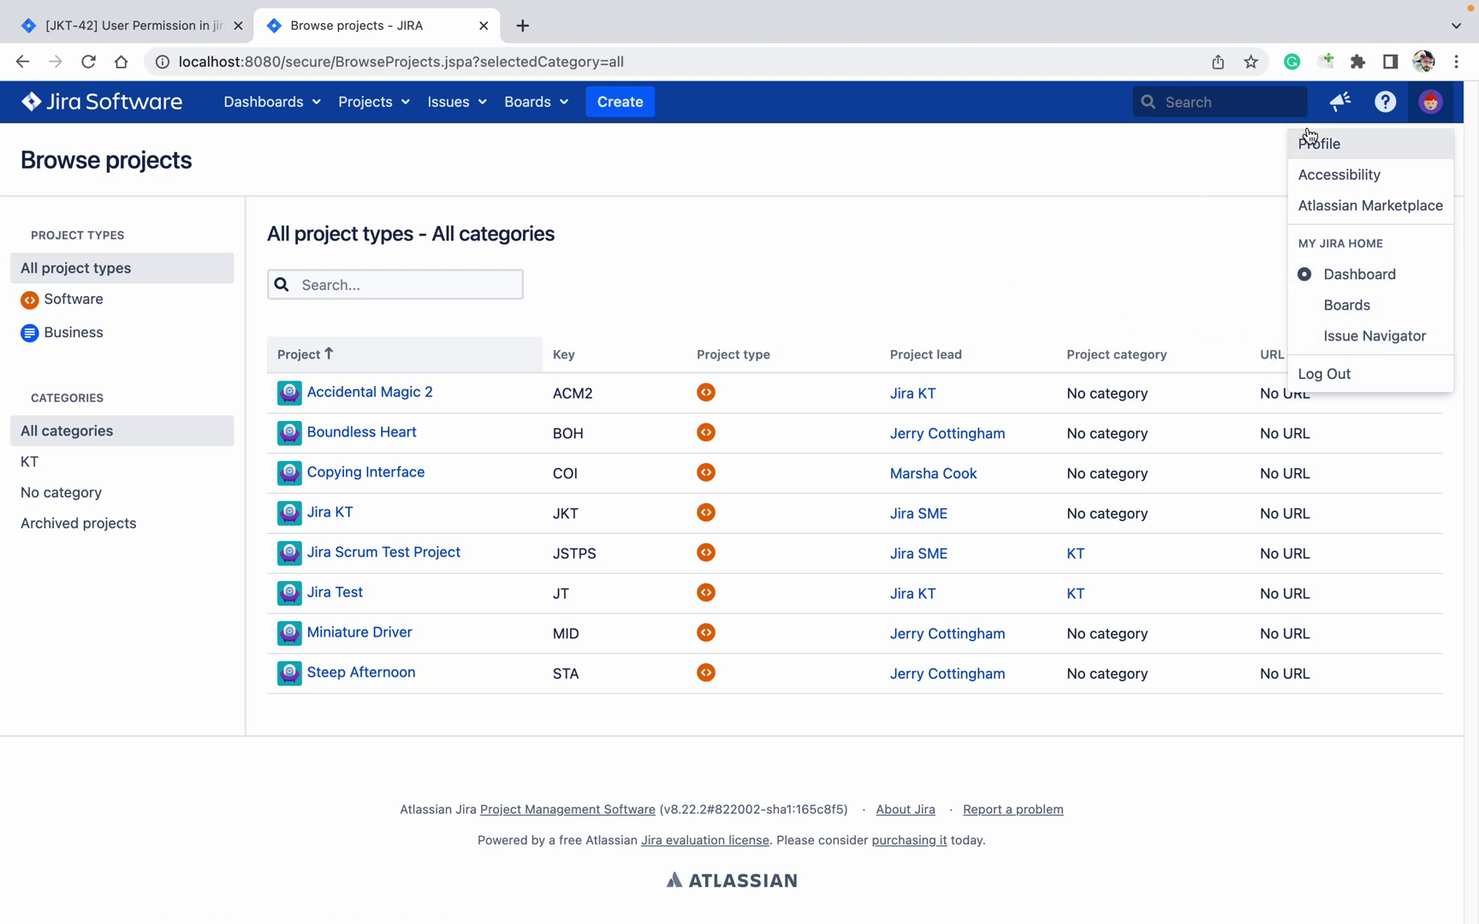
left_click(1342, 144)
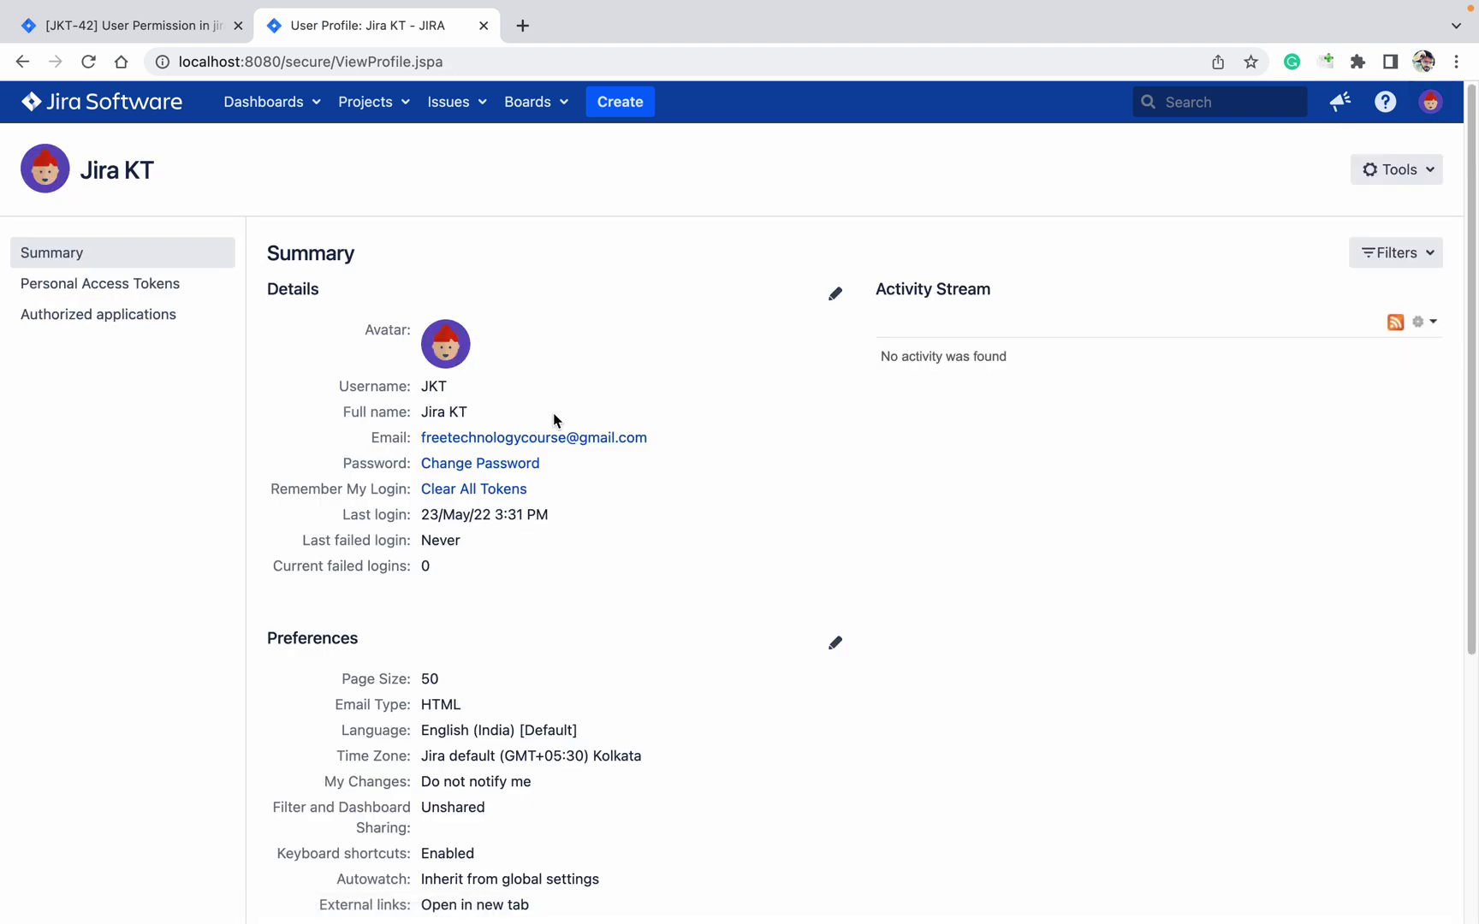
scroll(554, 475, "down", 3)
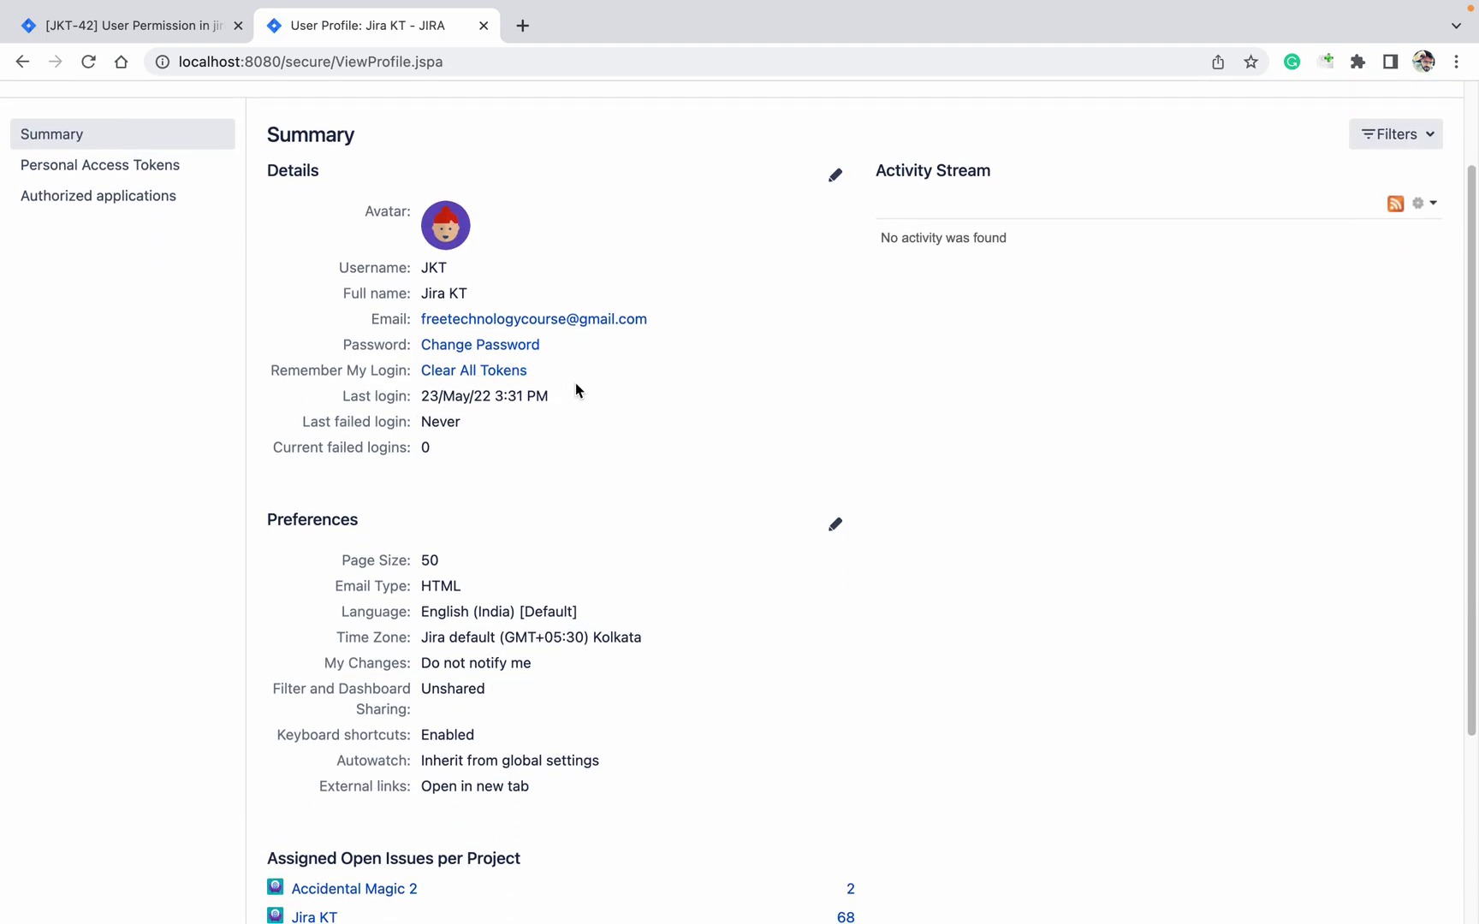
scroll(583, 428, "down", 3)
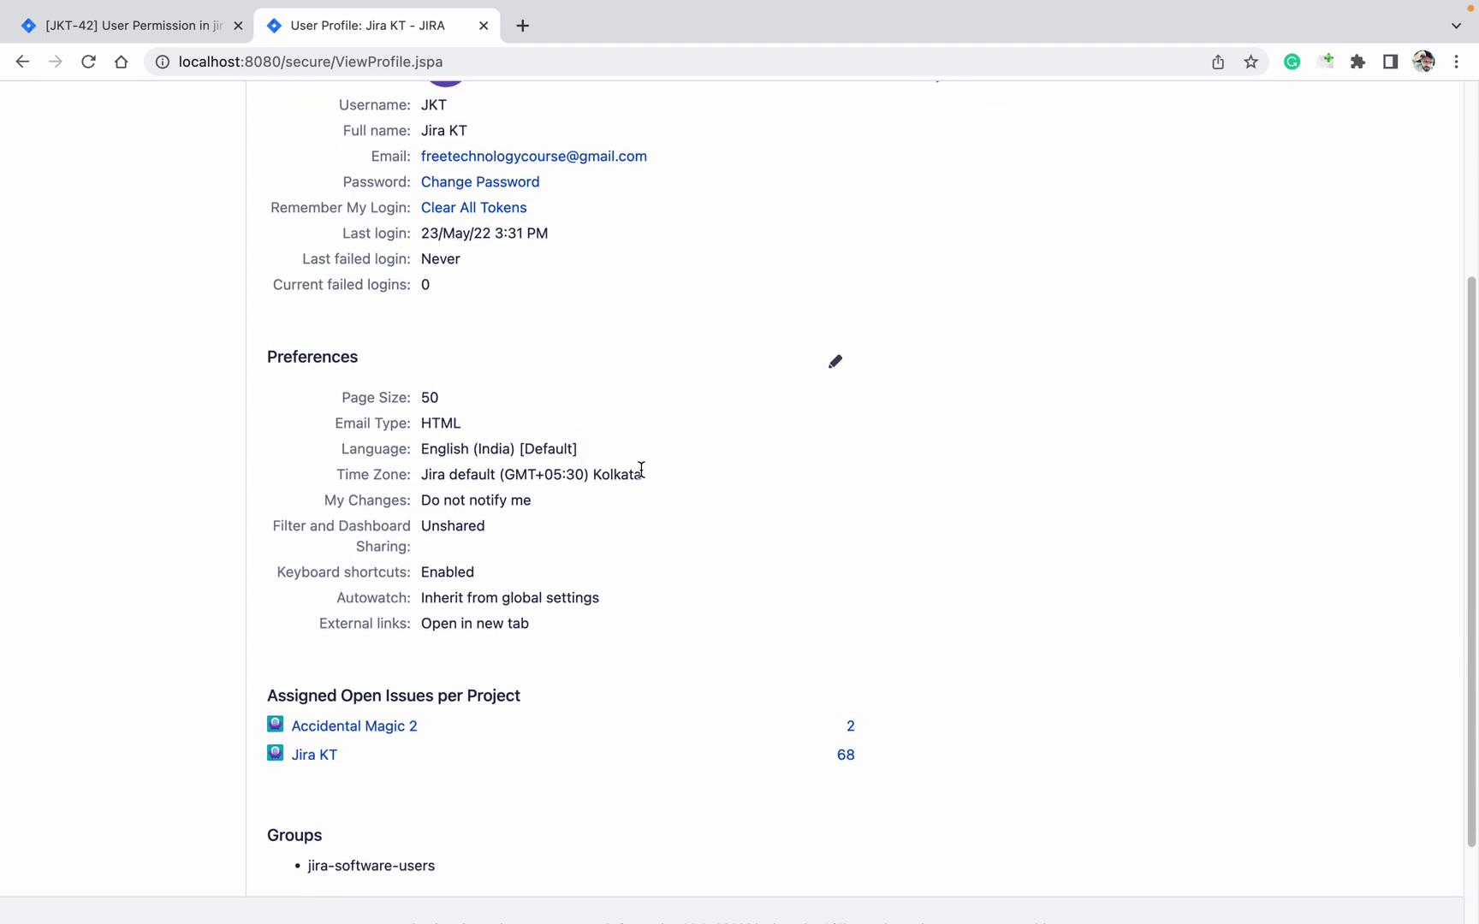
scroll(642, 471, "down", 1)
scroll(642, 471, "up", 8)
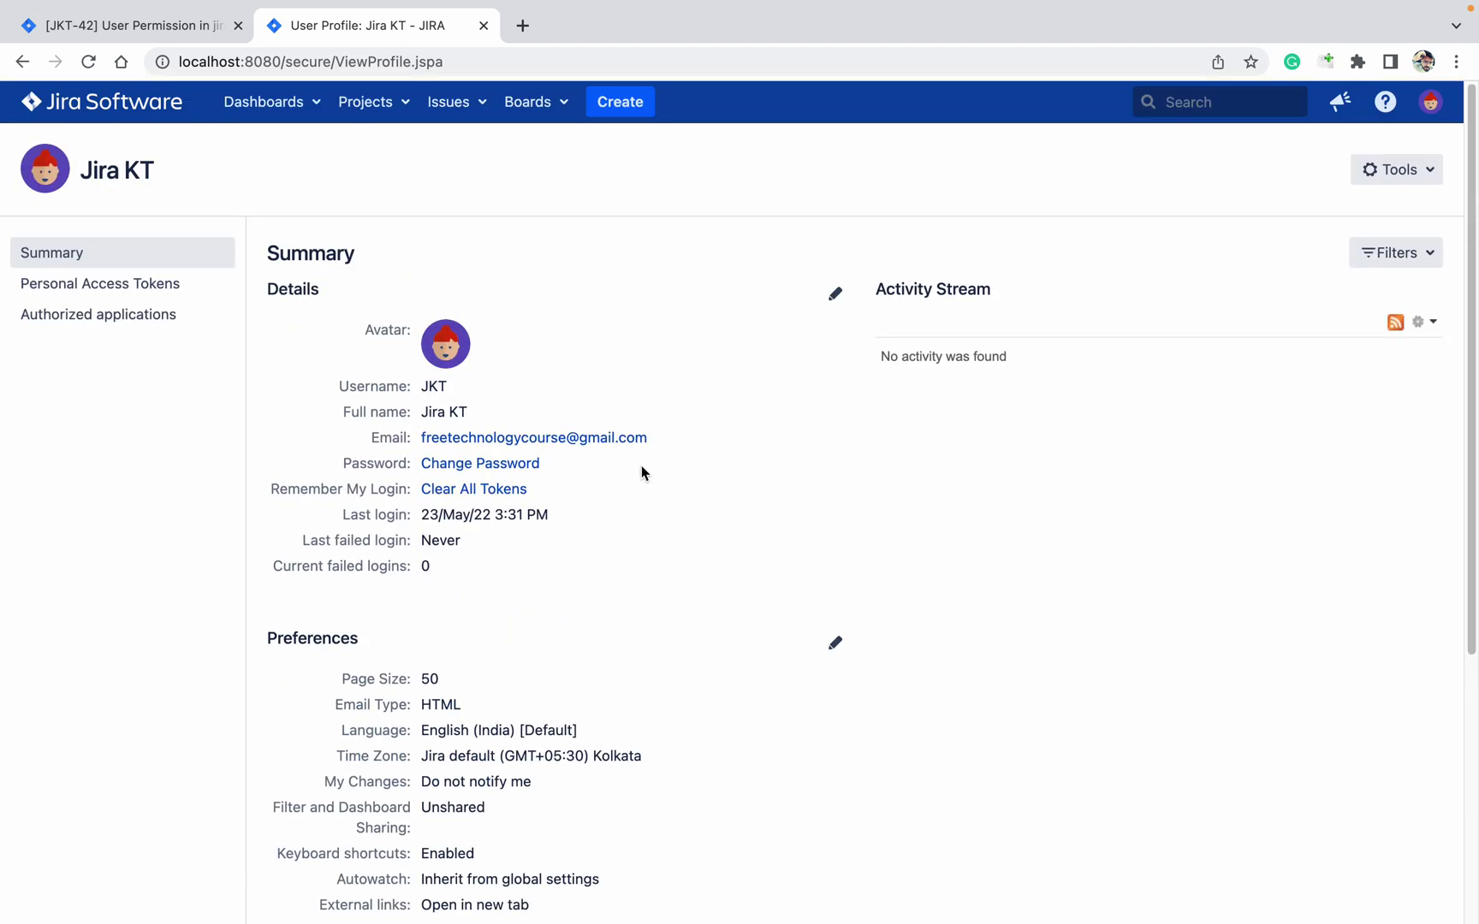
- Go from the profile page to the System Dashboard home page
left_click(136, 113)
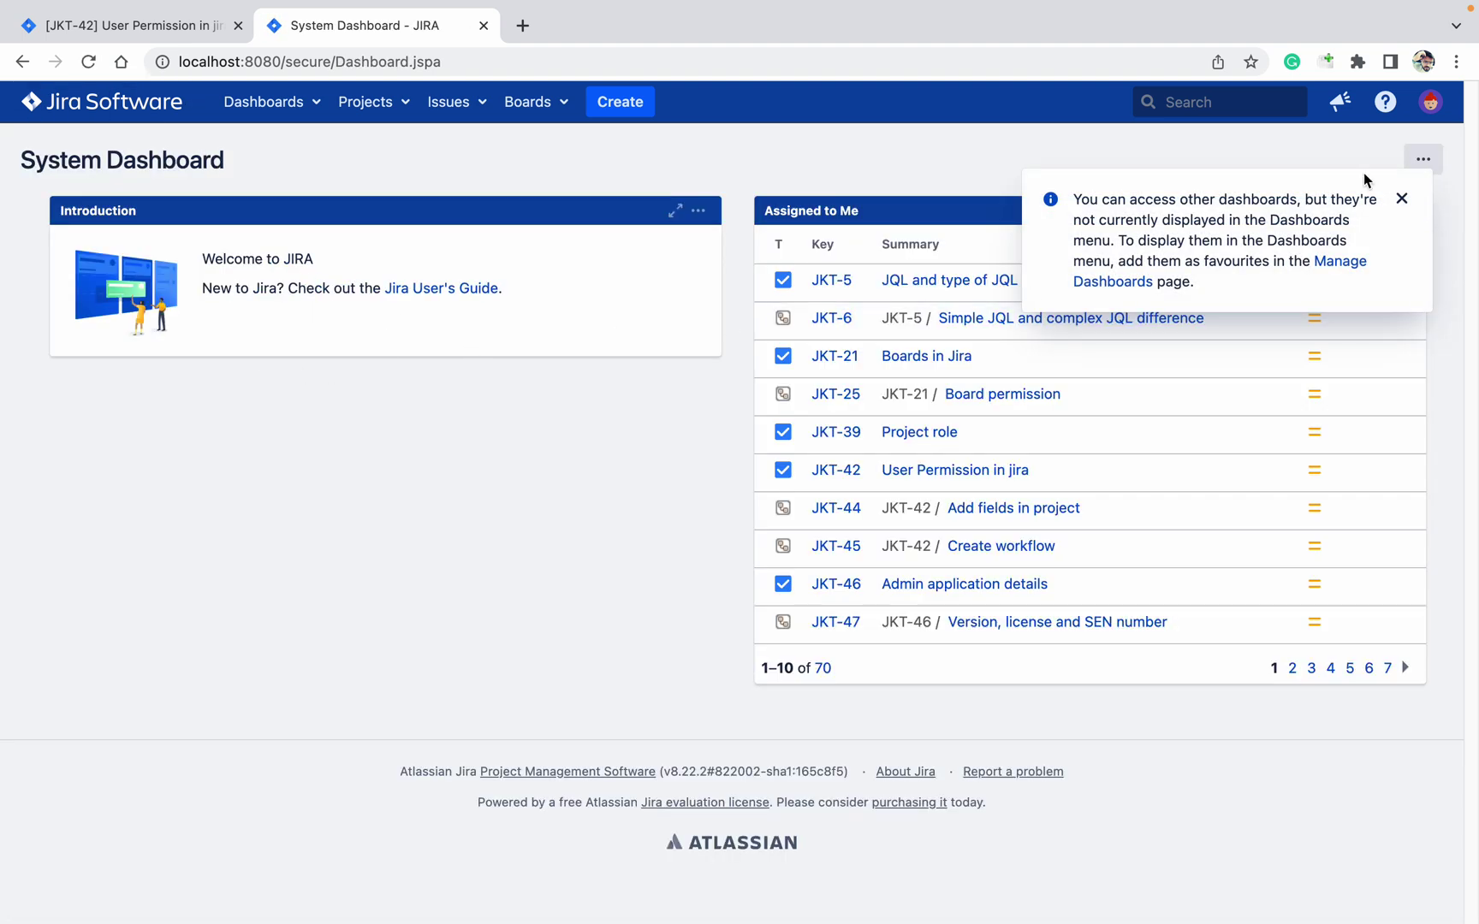
- Dismiss the other-dashboards notice and bring up the full list of projects
left_click(1402, 199)
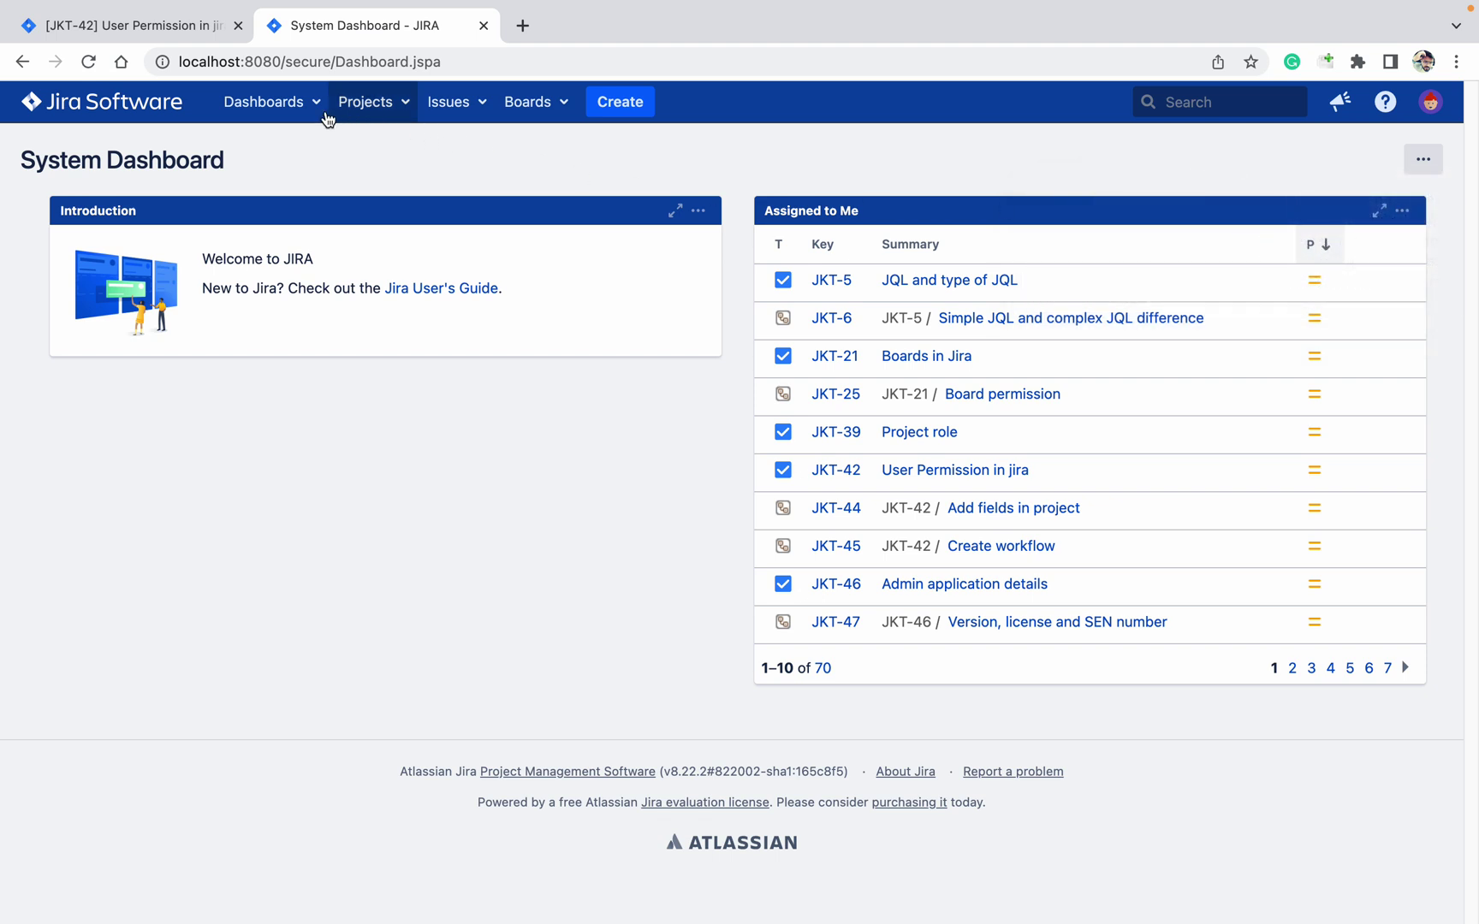
left_click(365, 102)
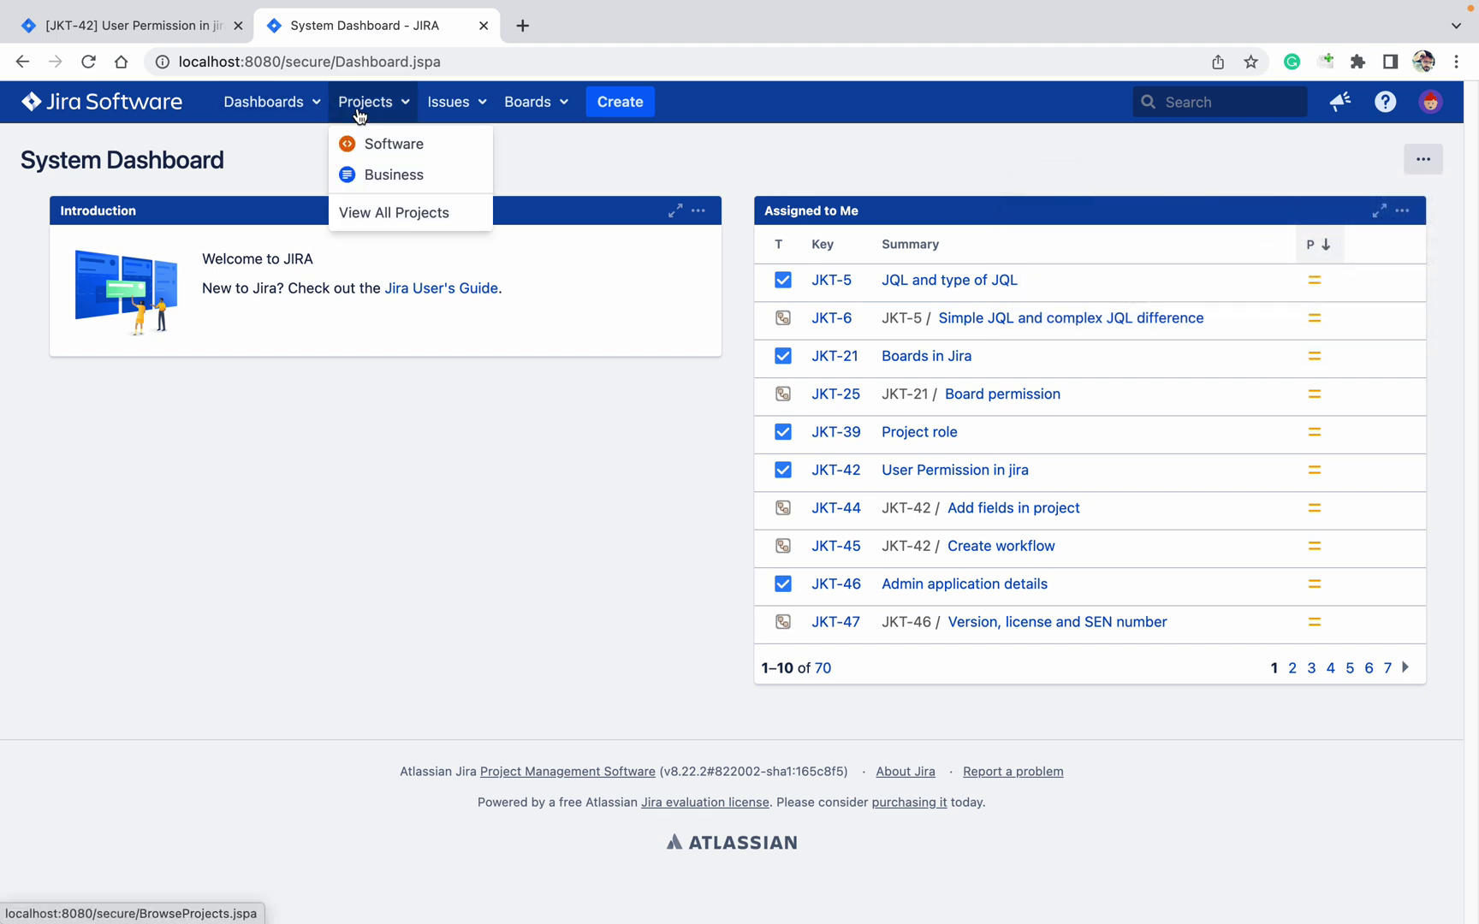
left_click(407, 216)
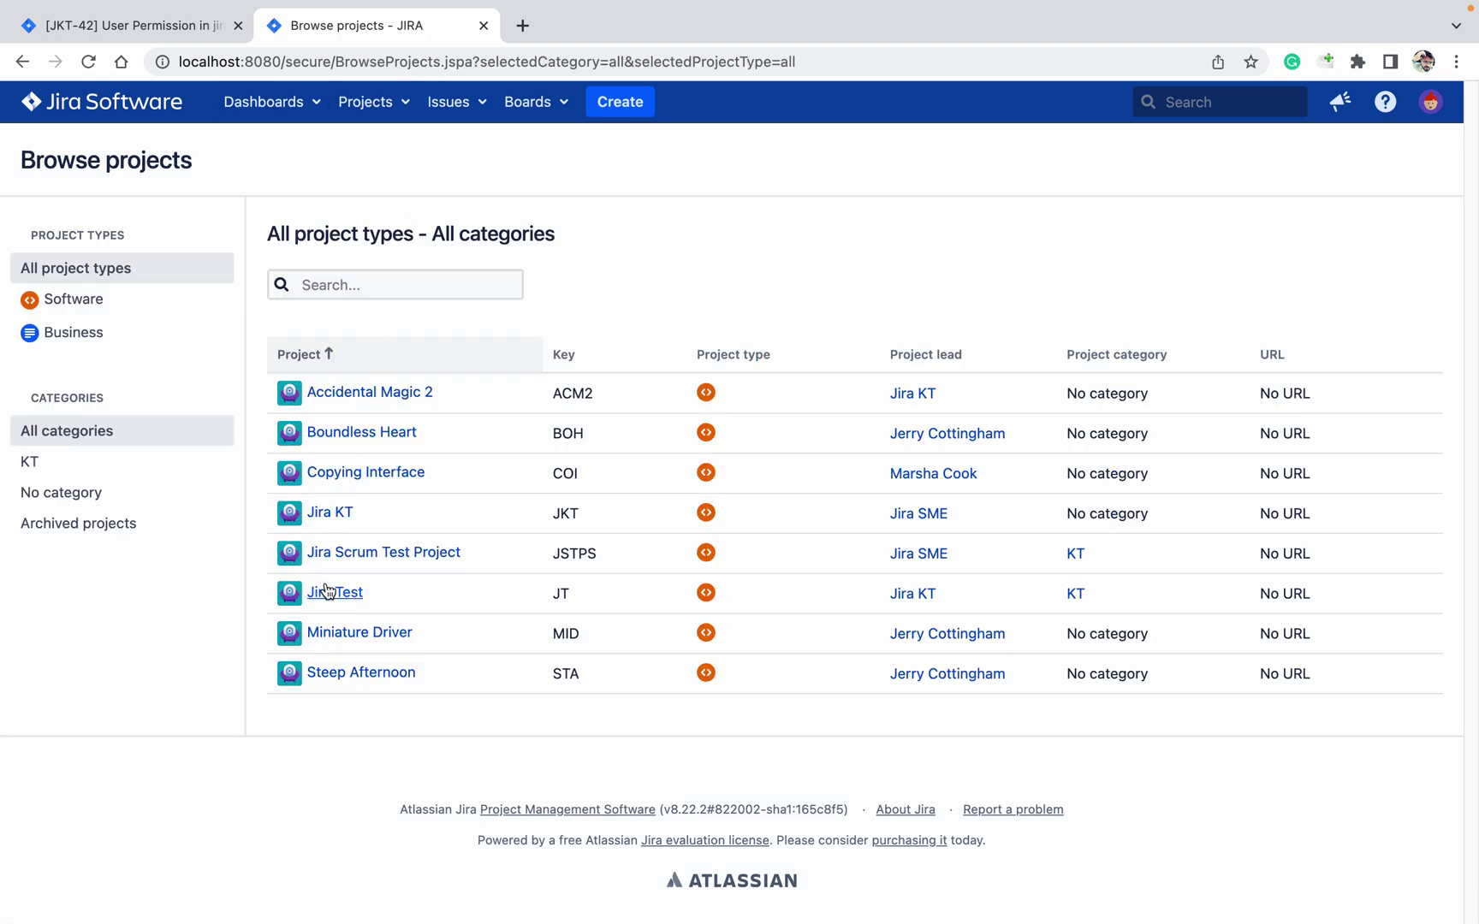
- Open the Jira Test project from the Browse projects list
left_click(328, 593)
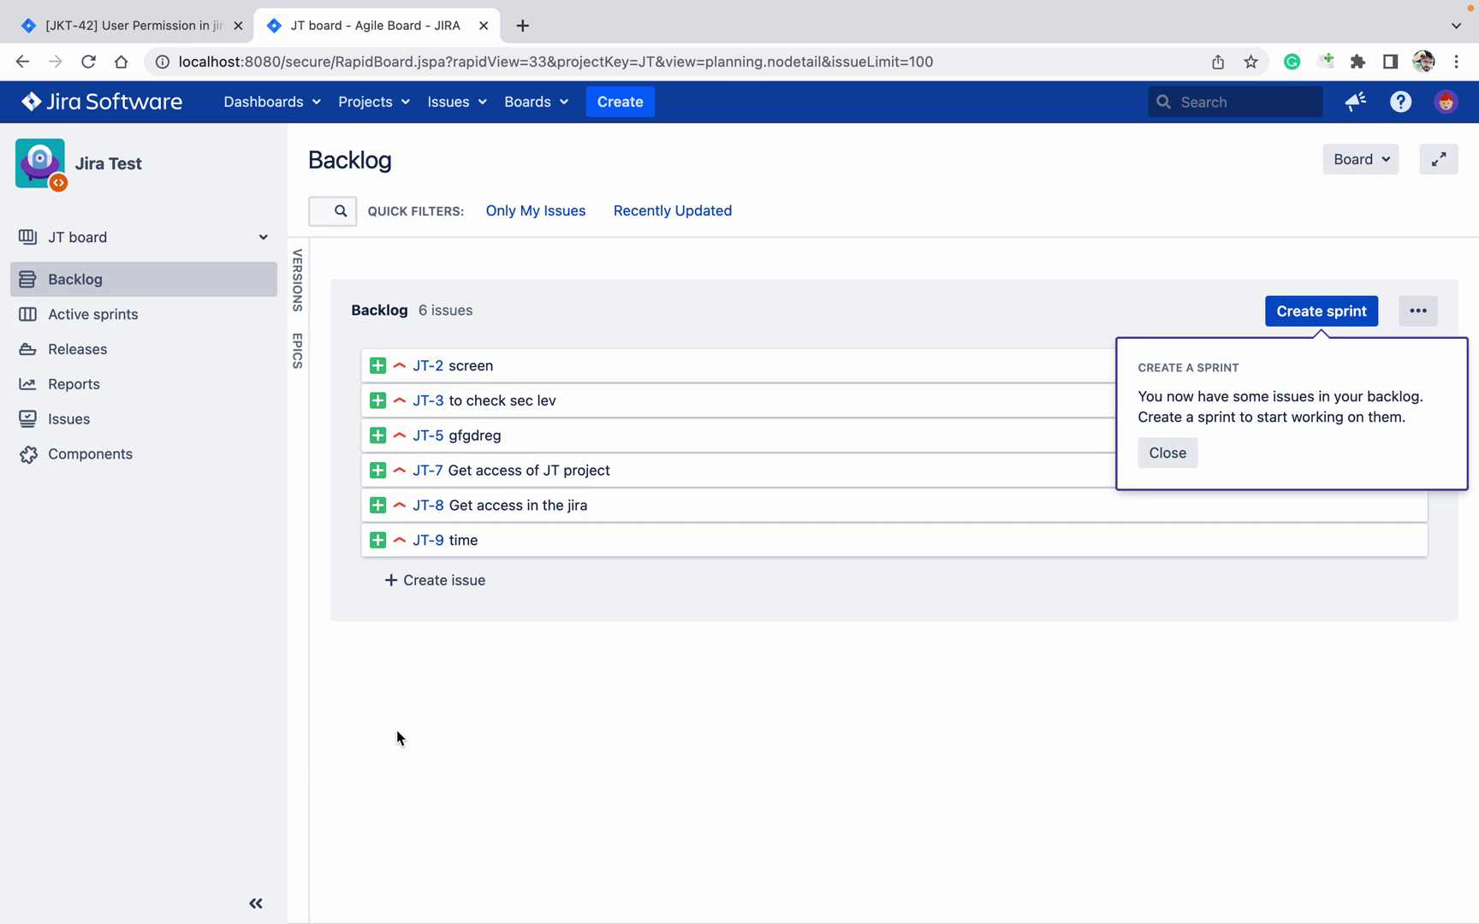
- Dismiss the Create a sprint popup on the JT board backlog
left_click(1176, 458)
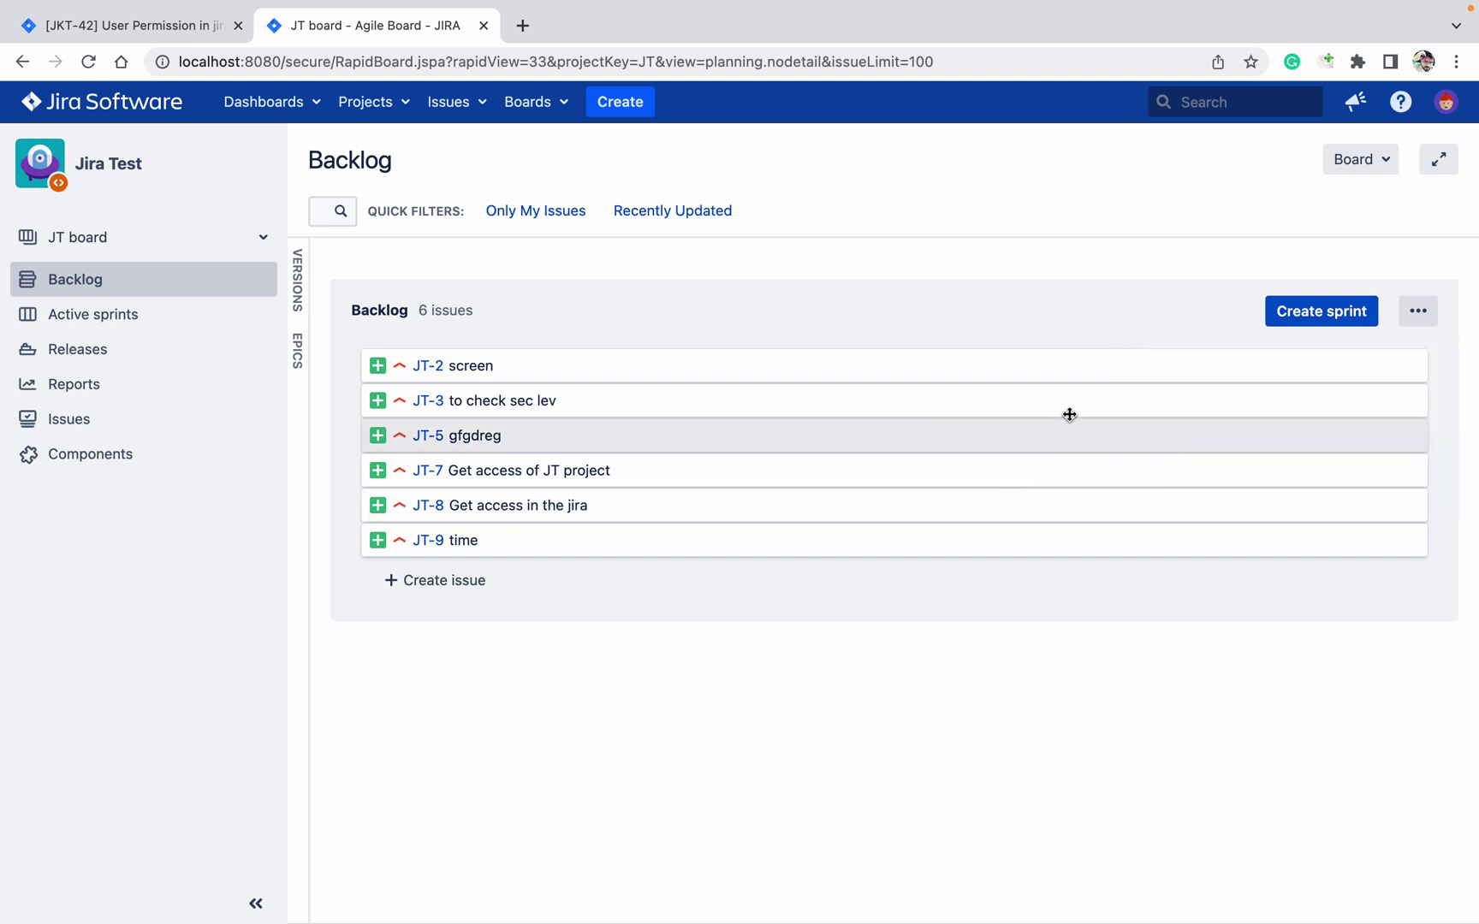